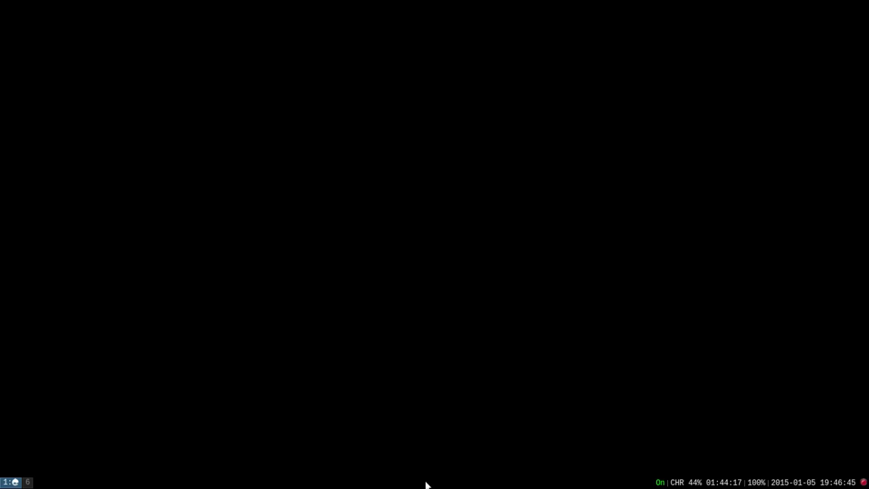
# Open a new xterm terminal on the empty workspace 1
pyautogui.press('super+Return')
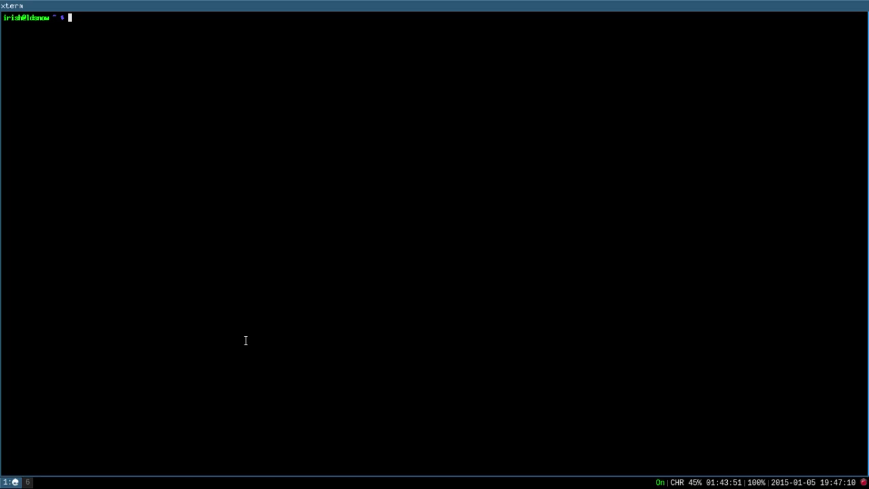
# Apply the rainbow-streak picture from /home/irish/Pictures as a Scaled wallpaper with Nitrogen, then close Nitrogen
pyautogui.write('nitrogen /home/irish/Pictures')
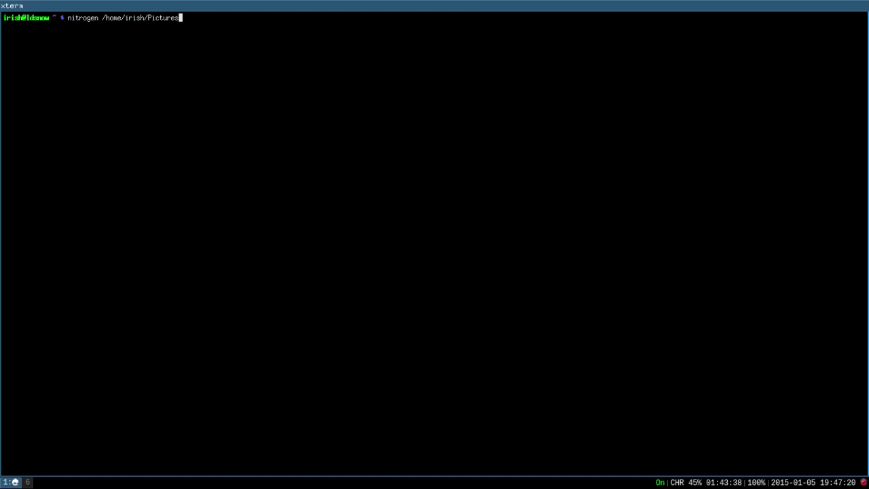
pyautogui.press('Return')
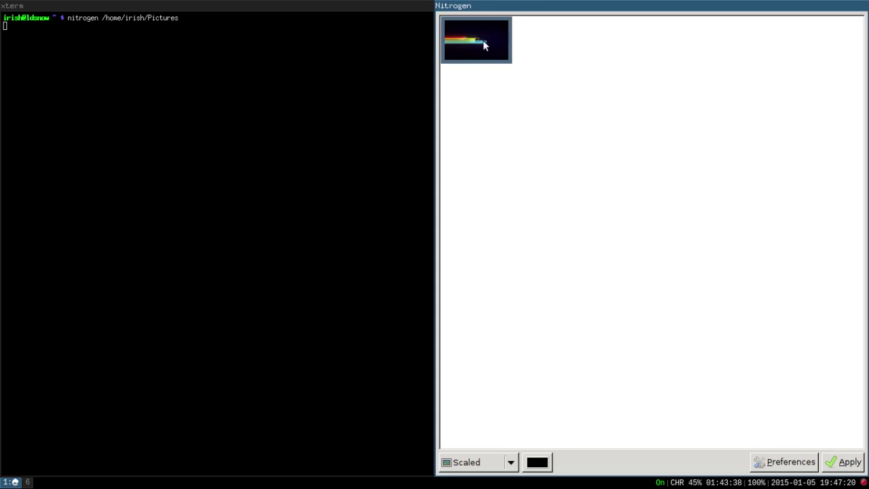
pyautogui.click(512, 462)
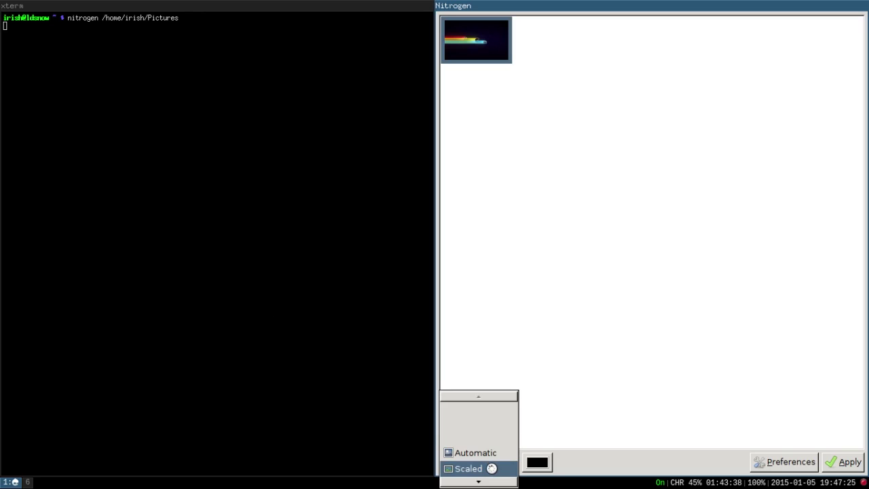
pyautogui.moveTo(494, 478)
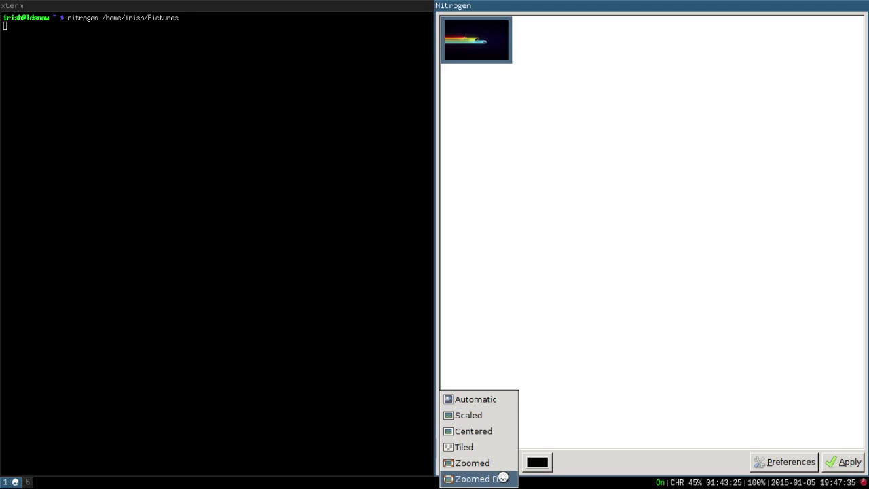
pyautogui.click(488, 416)
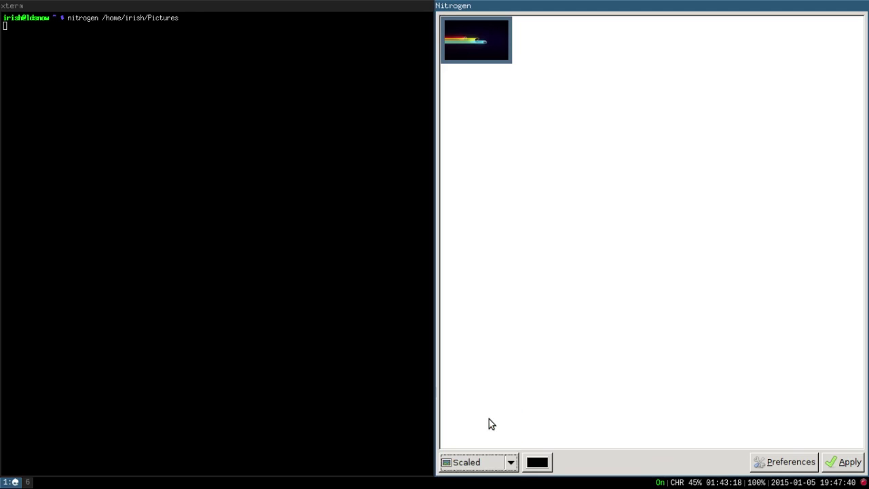
pyautogui.click(843, 463)
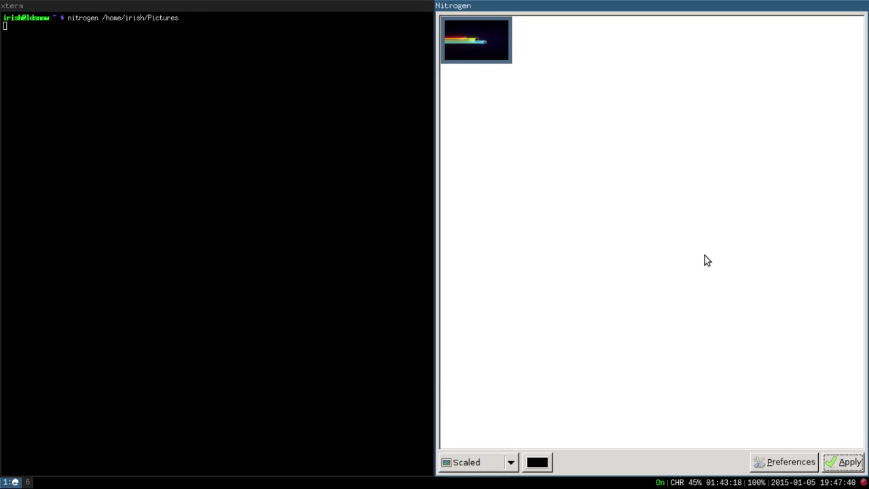
pyautogui.press('super+shift+q')
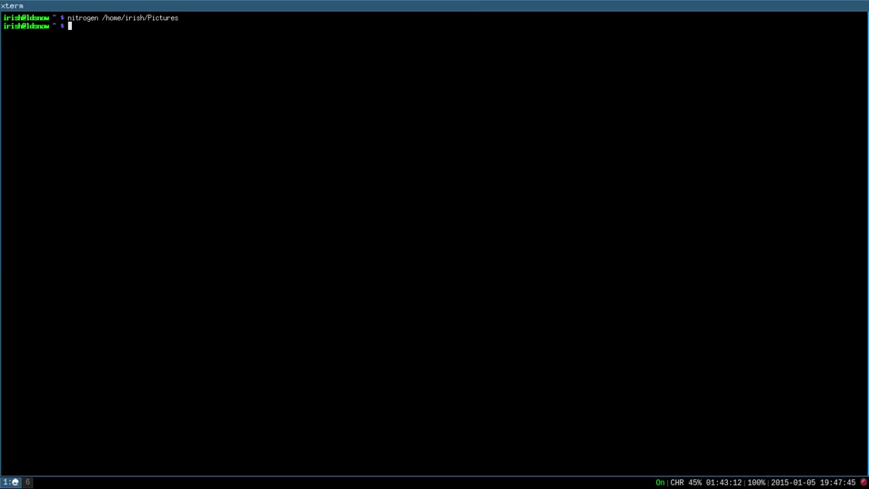
pyautogui.press('super+2')
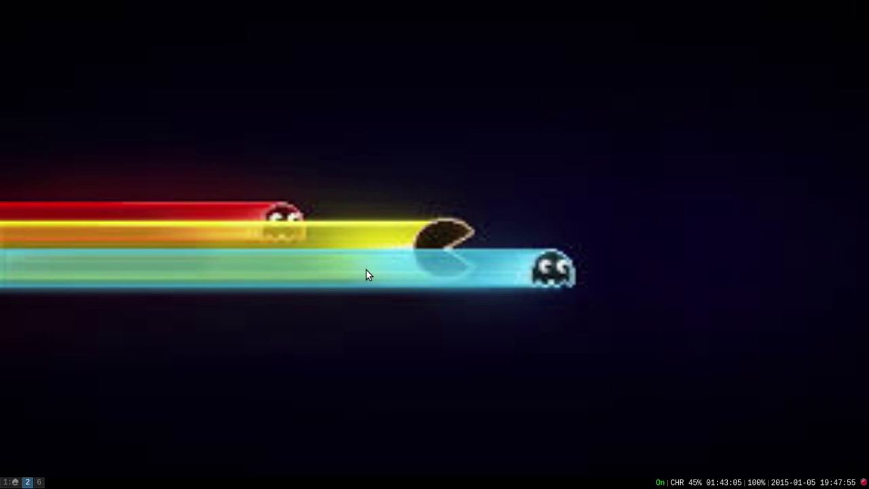
pyautogui.press('super+1')
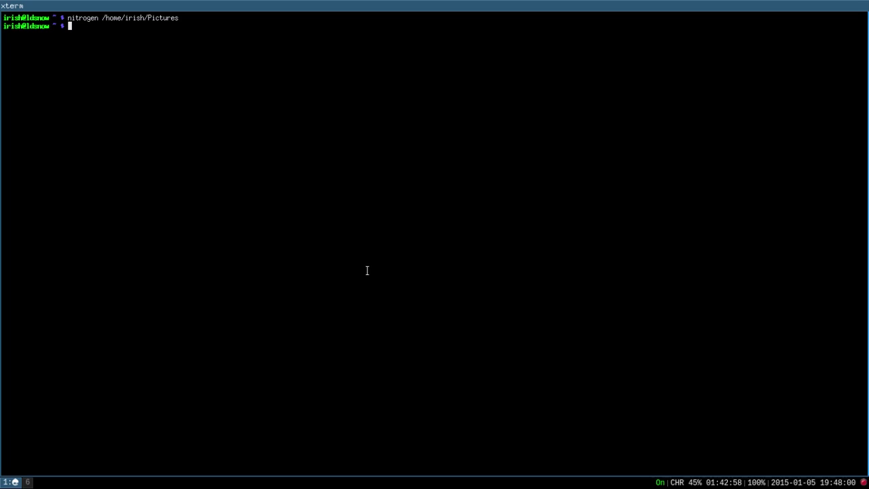
pyautogui.write('gedit !')
pyautogui.write('/.i3/config')
# Append 'exec nitrogen --restore' after the bar block in ~/.i3/config, save, and close gedit
pyautogui.press('Return')
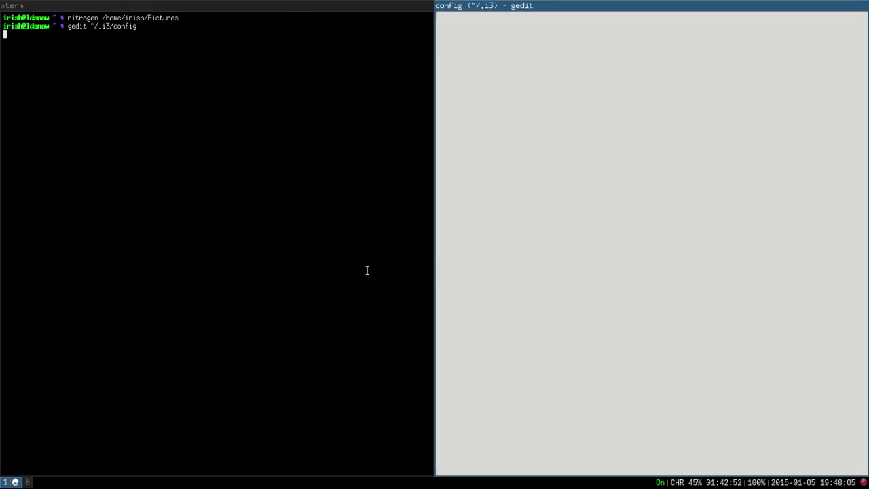
pyautogui.moveTo(862, 95); pyautogui.dragTo(859, 407)
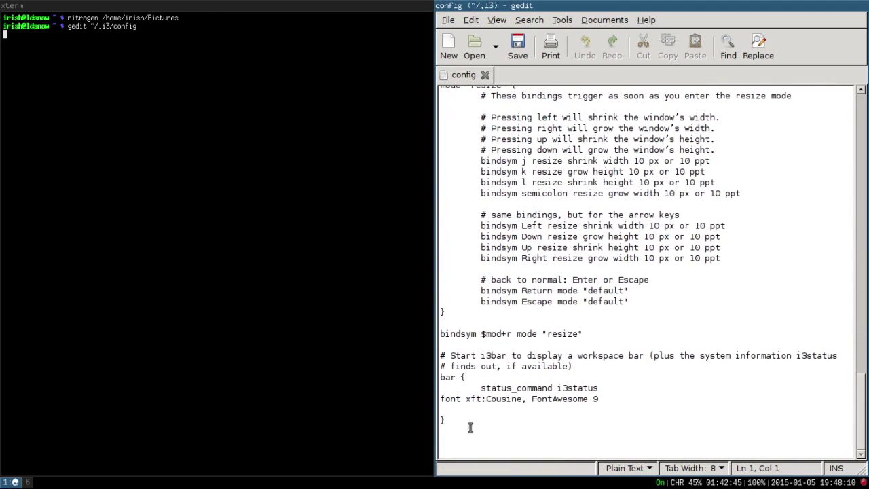
pyautogui.click(452, 426)
pyautogui.press('Return')
pyautogui.write('exec')
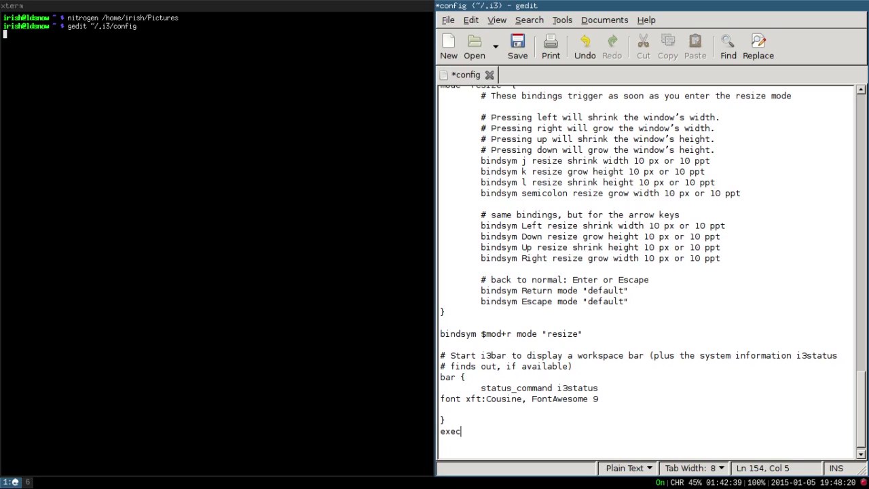
pyautogui.write(' nitrogen --restore')
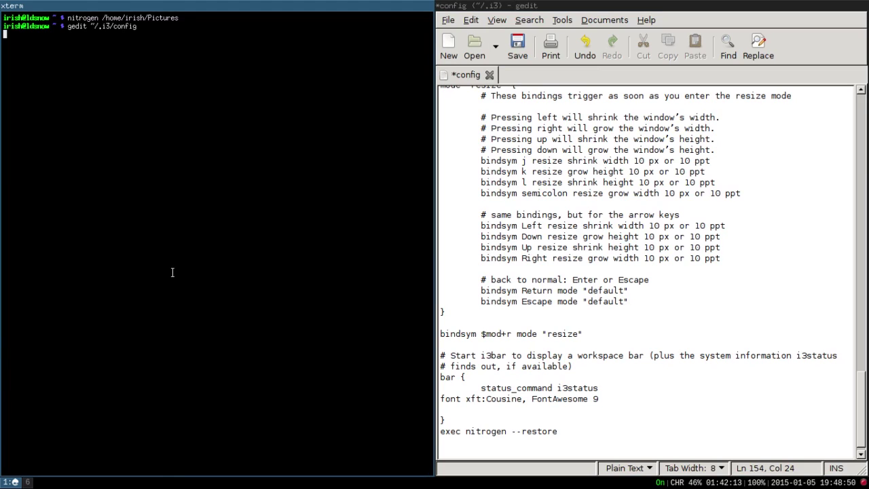
pyautogui.click(517, 51)
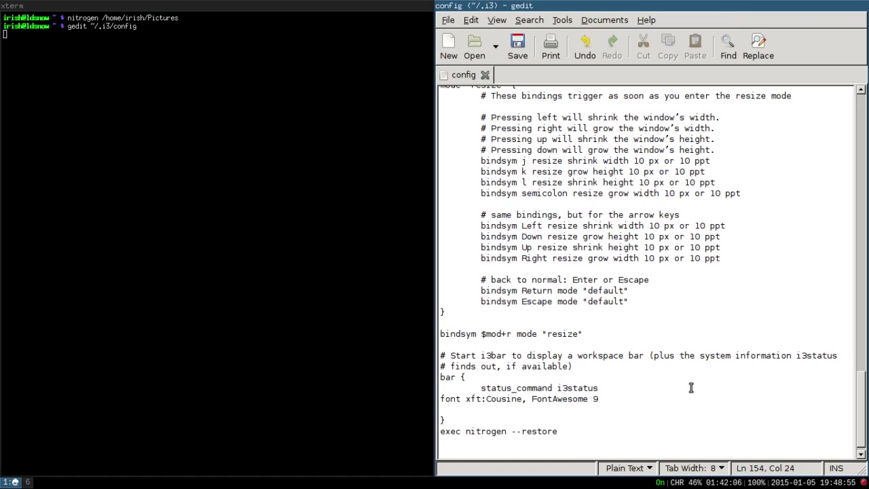
pyautogui.hotkey('ctrl', 'q')
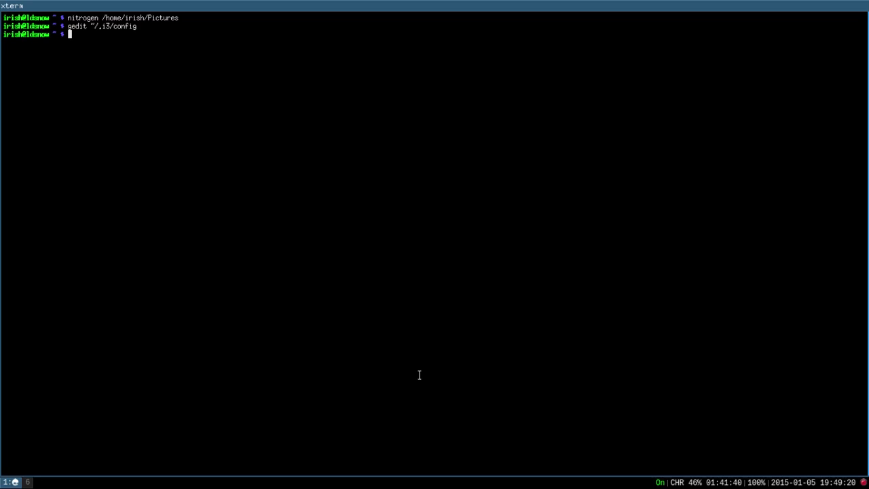
# Type the command cp /etc/i3status.conf ~/.i3status.conf, correcting typos along the way
pyautogui.write('cp e')
pyautogui.press('BackSpace')
pyautogui.write('/etc/i3statuso')
pyautogui.press('BackSpace')
pyautogui.write('.conf')
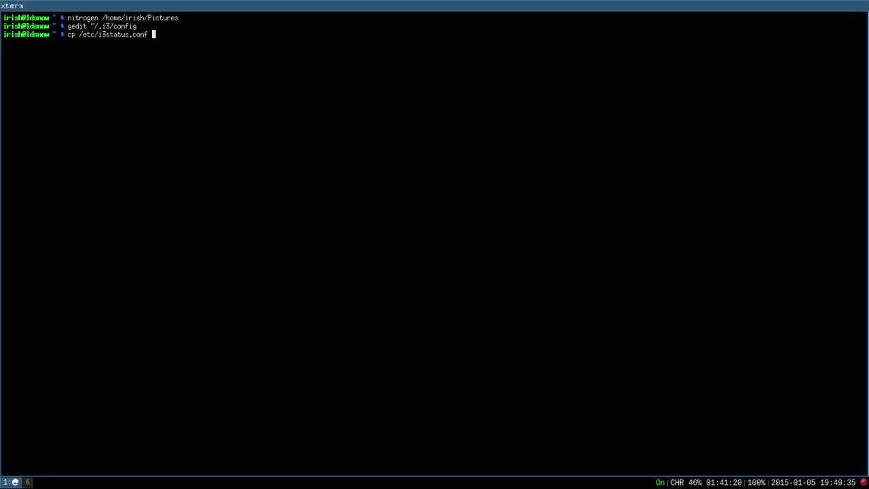
pyautogui.write(' /')
pyautogui.press('BackSpace')
pyautogui.write('~/.i3status.conf')
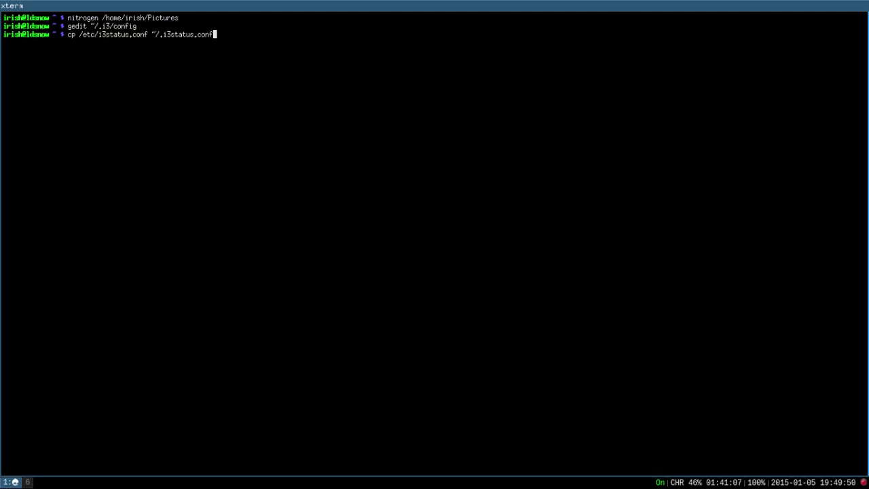
pyautogui.press('BackSpace')
pyautogui.press('BackSpace')
pyautogui.press('BackSpace')
pyautogui.press('BackSpace')
pyautogui.press('BackSpace')
pyautogui.press('BackSpace')
pyautogui.press('BackSpace')
pyautogui.press('BackSpace')
pyautogui.press('BackSpace')
pyautogui.press('BackSpace')
pyautogui.press('BackSpace')
pyautogui.press('BackSpace')
pyautogui.press('BackSpace')
pyautogui.press('BackSpace')
pyautogui.press('BackSpace')
pyautogui.press('BackSpace')
pyautogui.press('BackSpace')
pyautogui.press('BackSpace')
pyautogui.press('BackSpace')
pyautogui.press('BackSpace')
pyautogui.press('BackSpace')
# List all home-folder files including hidden ones with ls -a, then clear the screen
pyautogui.write('ls -a')
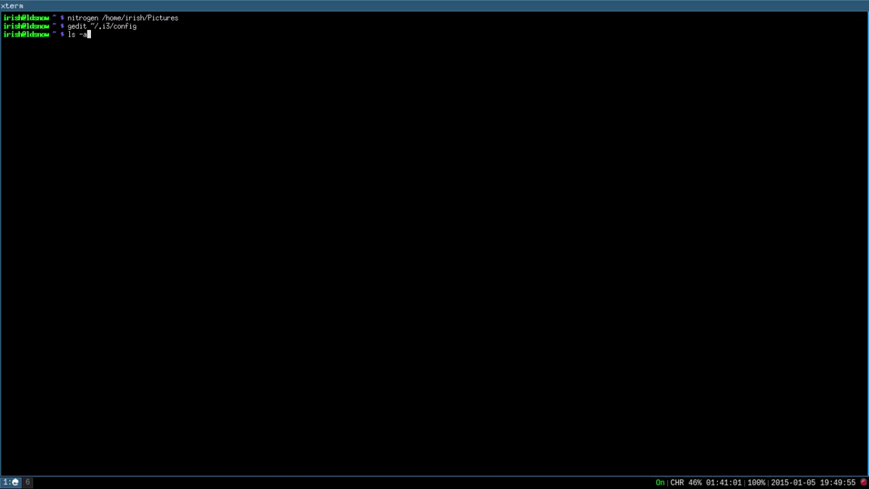
pyautogui.press('Return')
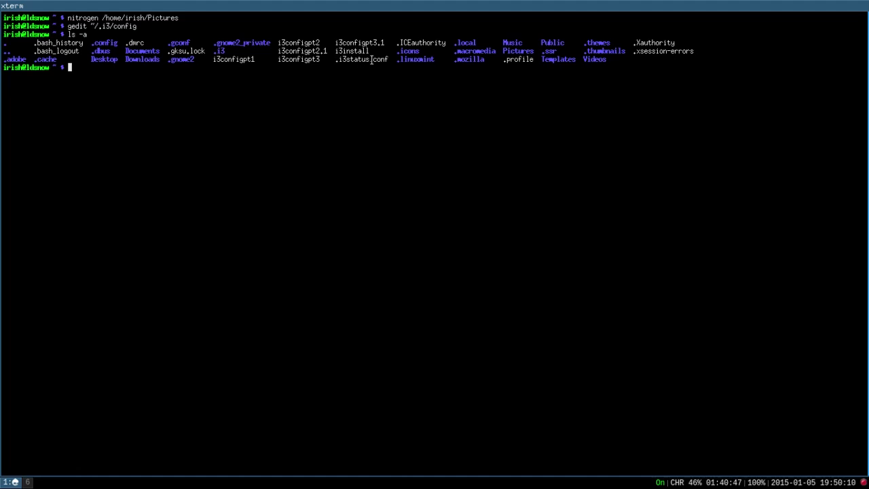
pyautogui.write('clear')
pyautogui.press('Return')
# Open ~/.i3status.conf in gedit and make the gedit window fullscreen
pyautogui.write('gedi')
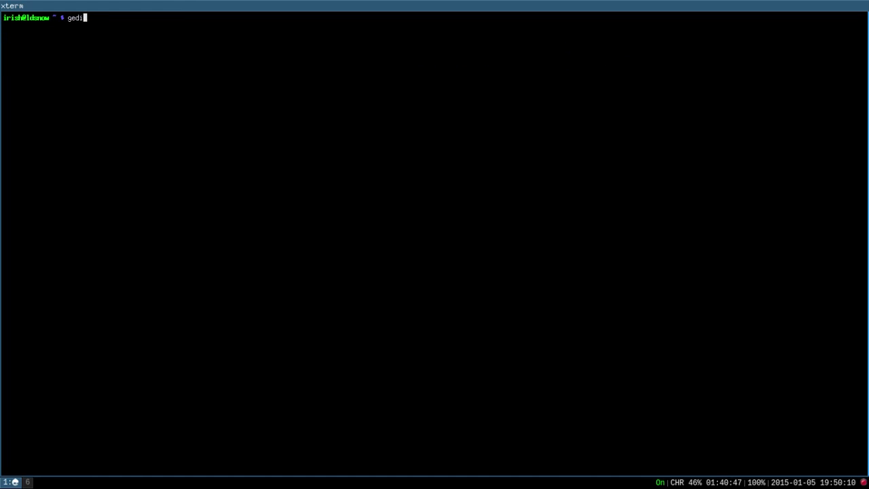
pyautogui.write('t ~/.i3status.conf')
pyautogui.press('Return')
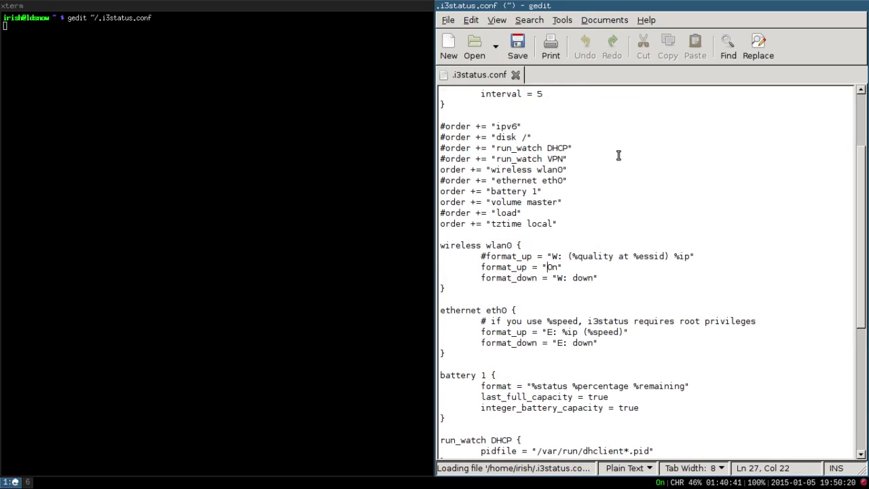
pyautogui.press('super+f')
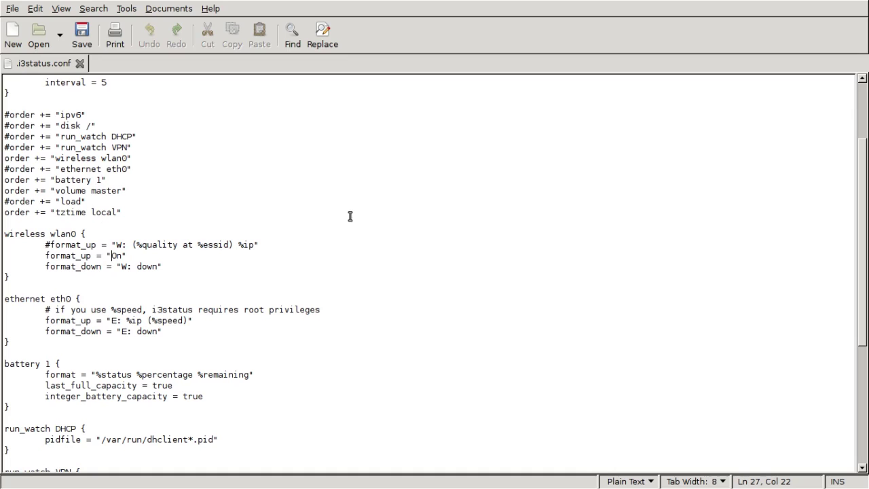
pyautogui.moveTo(862, 136); pyautogui.dragTo(855, 279)
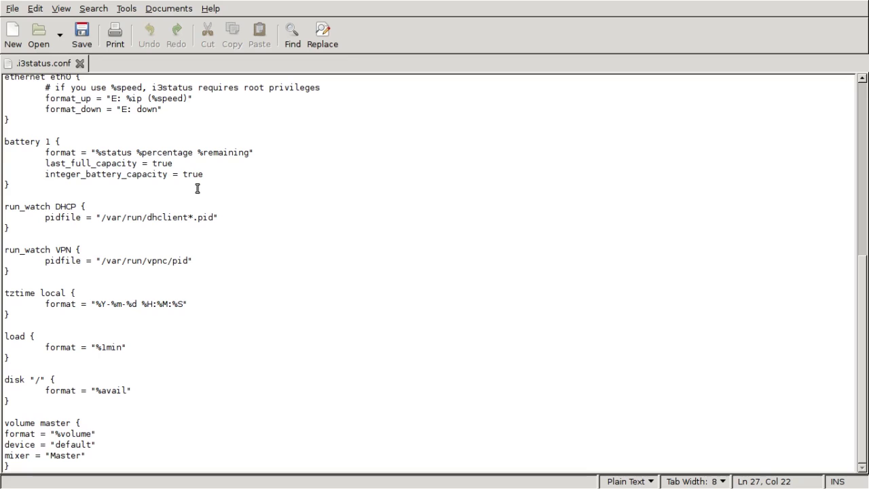
pyautogui.moveTo(865, 310); pyautogui.dragTo(866, 201)
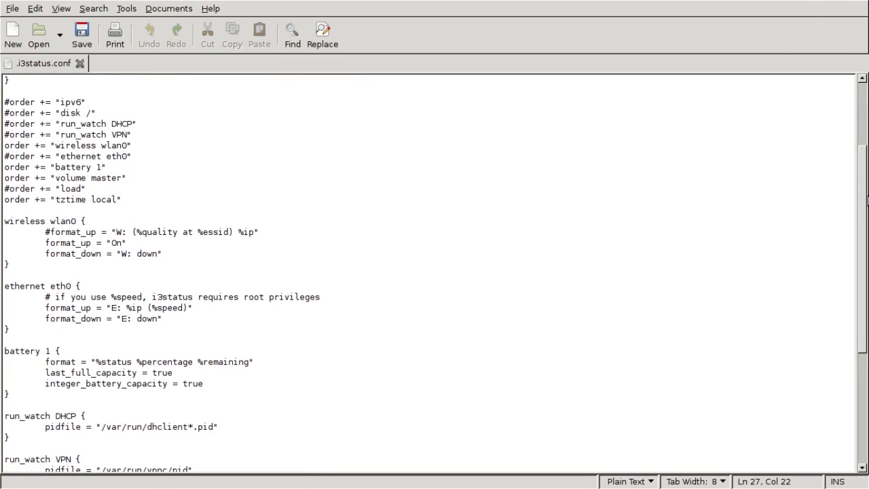
pyautogui.press('super+f')
pyautogui.press('super+2')
# Launch Firefox and scroll the Font Awesome cheatsheet down to the fa-wifi entry
pyautogui.press('super+d')
pyautogui.write('f')
pyautogui.press('Escape')
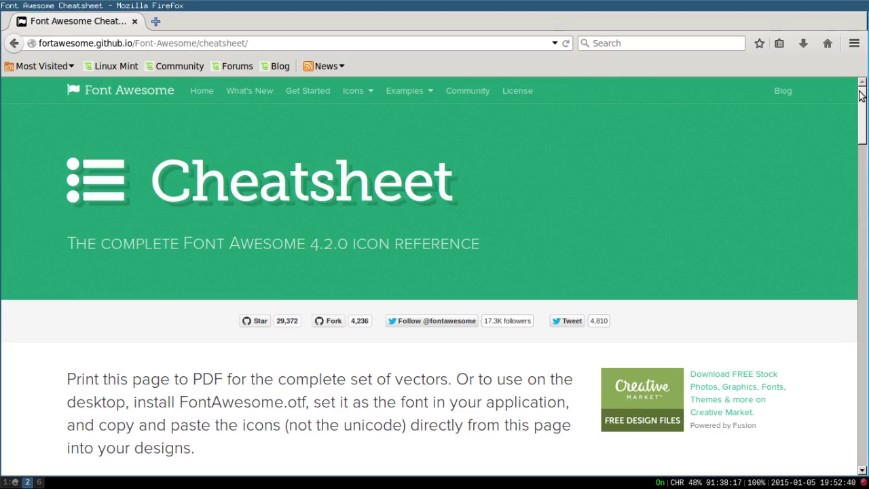
pyautogui.moveTo(860, 95); pyautogui.dragTo(866, 420)
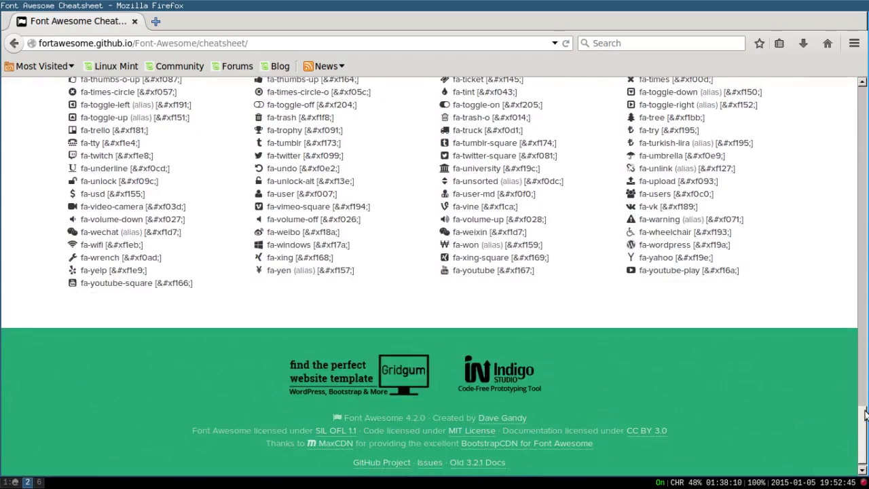
# Select the fa-wifi icon glyph and copy it
pyautogui.moveTo(68, 248); pyautogui.dragTo(81, 246)
pyautogui.rightClick(72, 244)
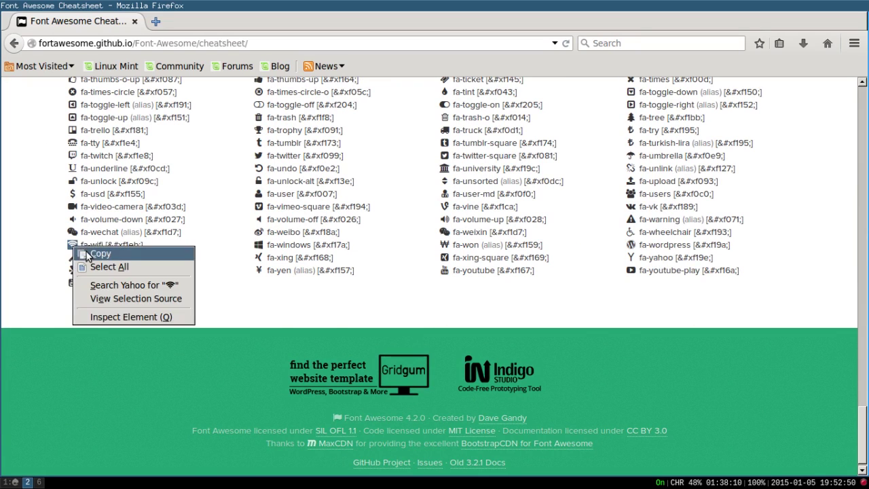
pyautogui.click(86, 251)
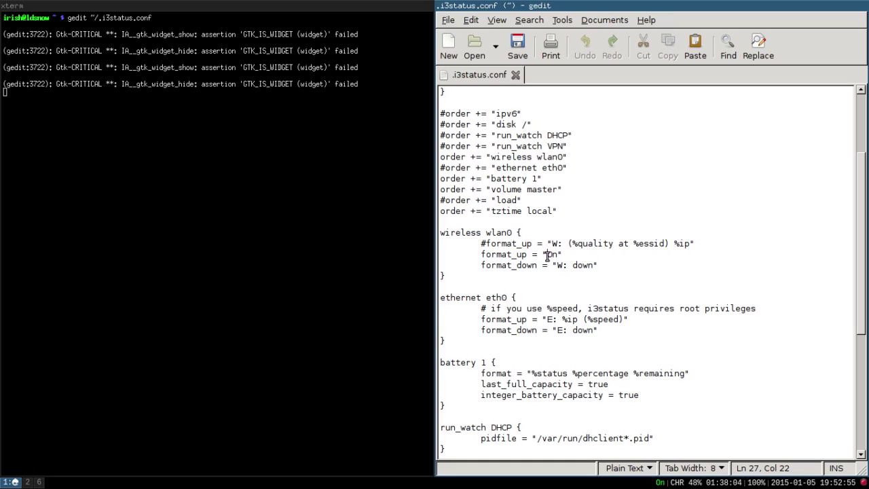
# Insert the wifi glyph and a colon before On in the wireless format_up value, then save
pyautogui.hotkey('ctrl', 'v')
pyautogui.write(':')
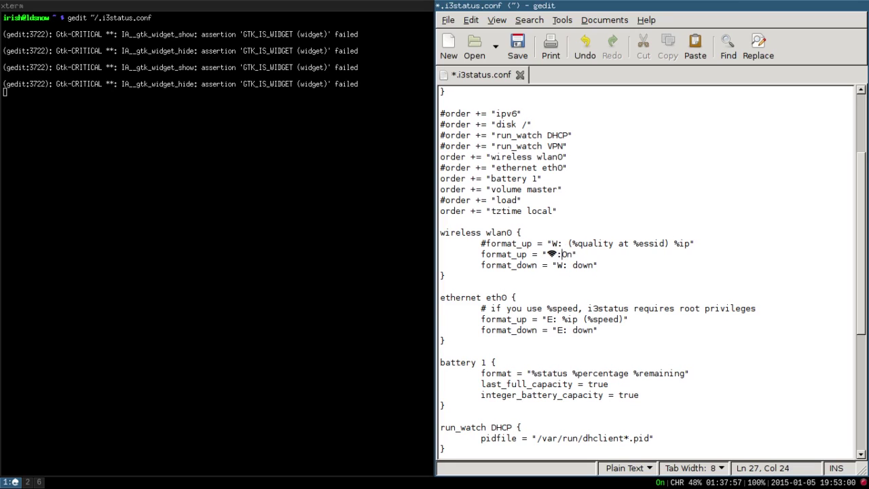
pyautogui.click(518, 48)
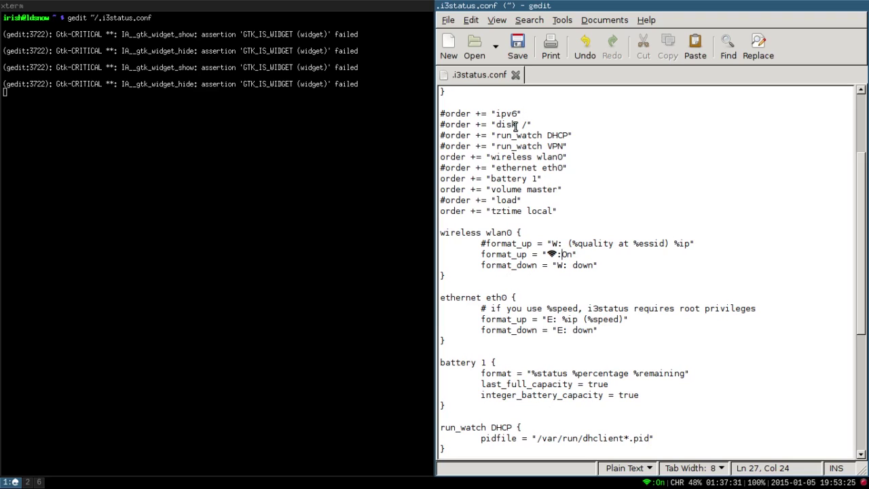
pyautogui.moveTo(861, 163); pyautogui.dragTo(862, 157)
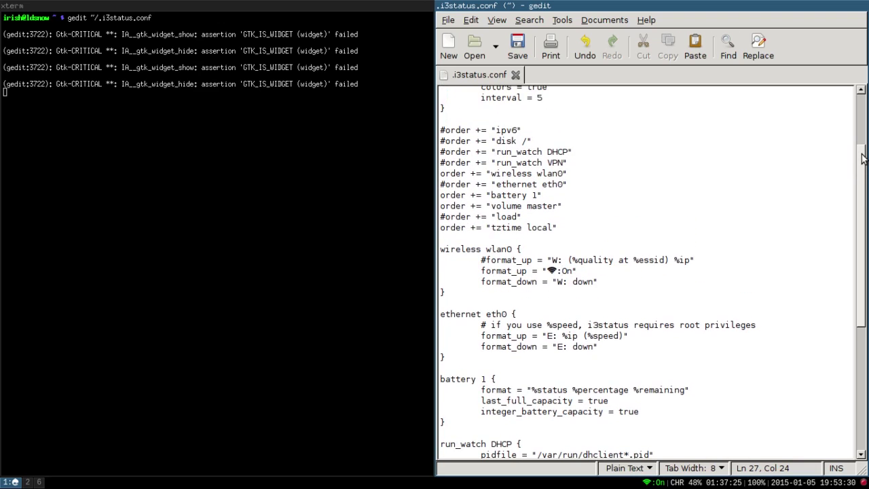
pyautogui.moveTo(862, 158); pyautogui.dragTo(862, 173)
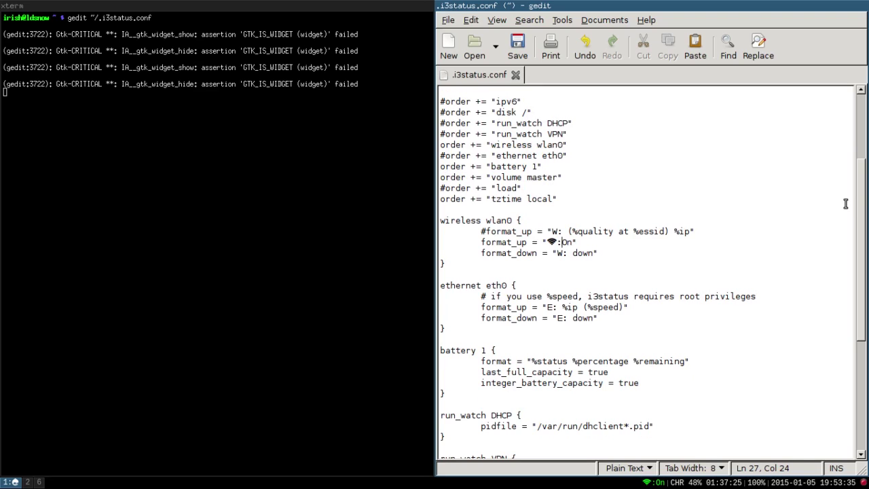
pyautogui.moveTo(862, 181); pyautogui.dragTo(865, 309)
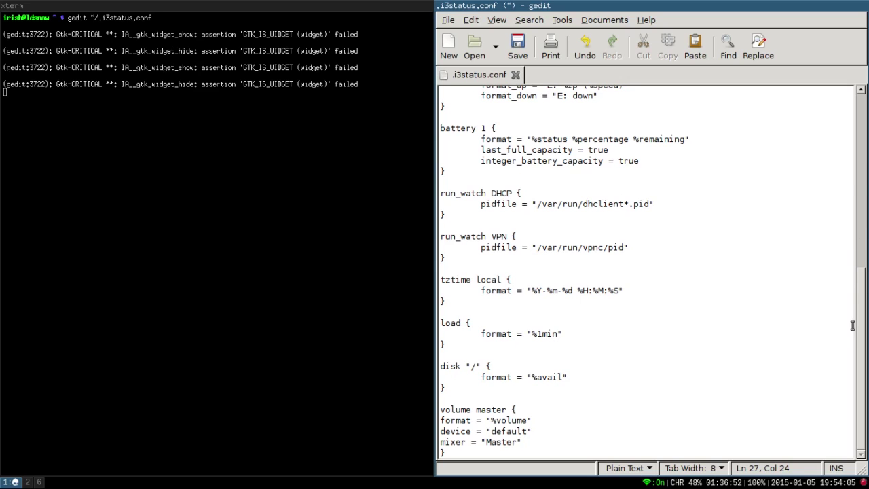
pyautogui.moveTo(860, 325); pyautogui.dragTo(866, 144)
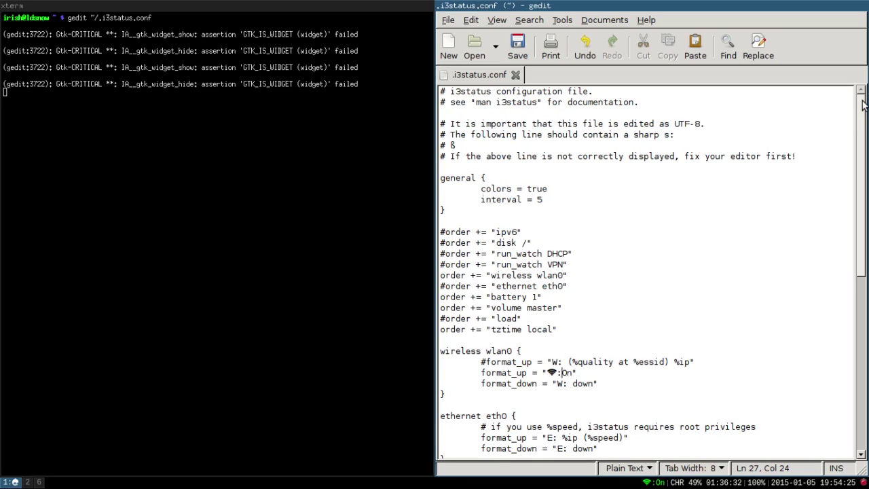
pyautogui.moveTo(863, 104); pyautogui.dragTo(855, 73)
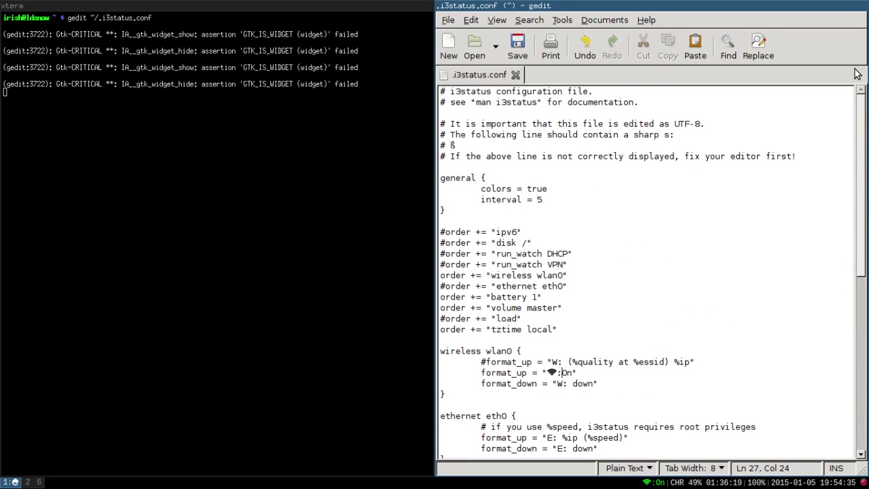